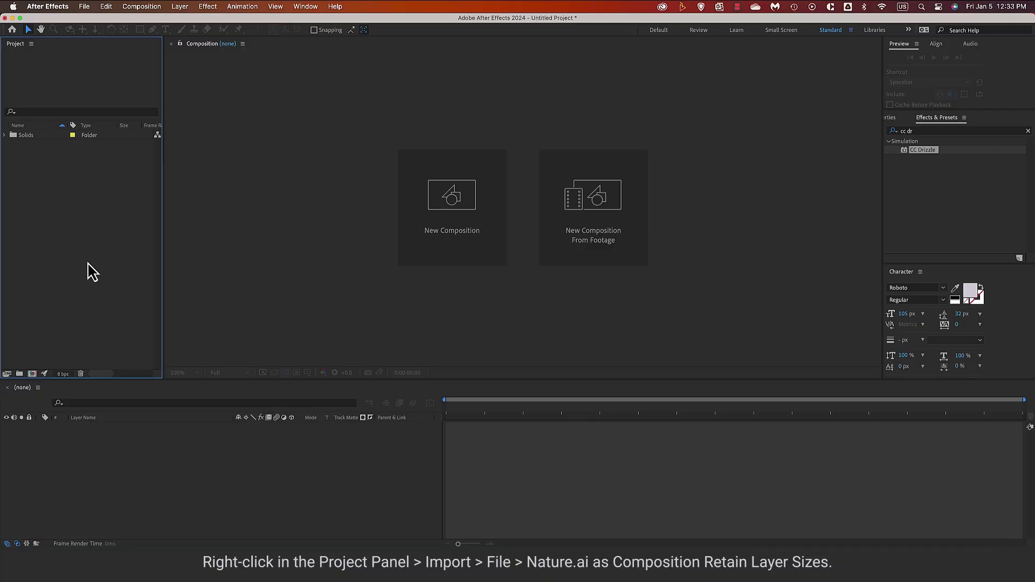
- Import Nature_.ai as a Composition – Retain Layer Sizes
right_click(89, 264)
mouse_move(128, 314)
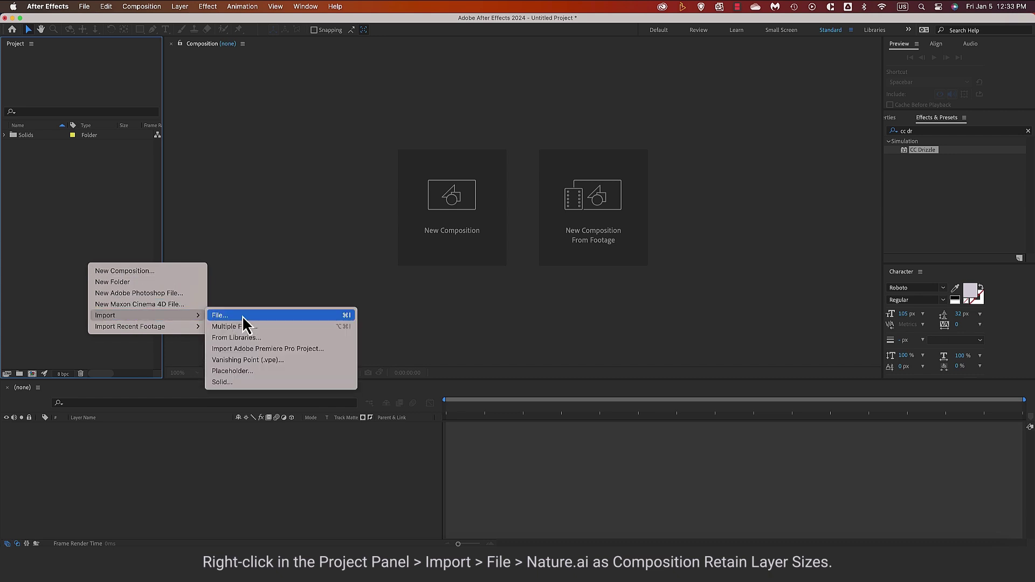
click(235, 315)
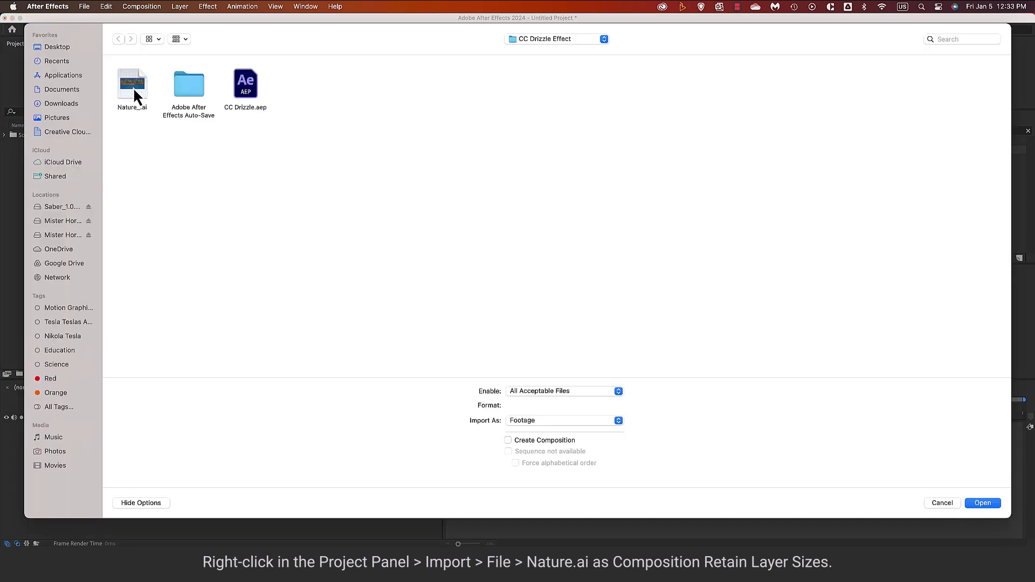
click(135, 96)
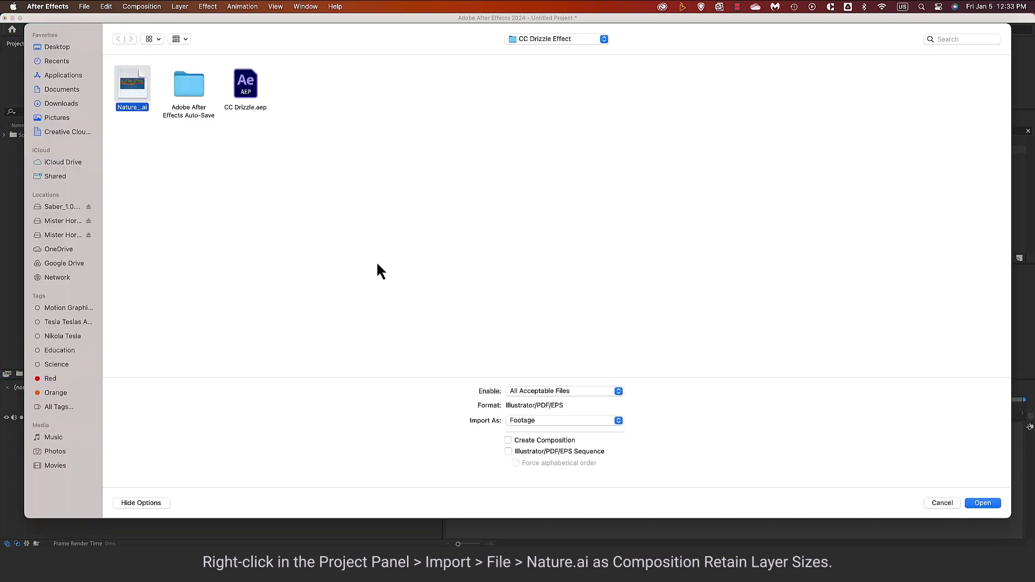
click(618, 420)
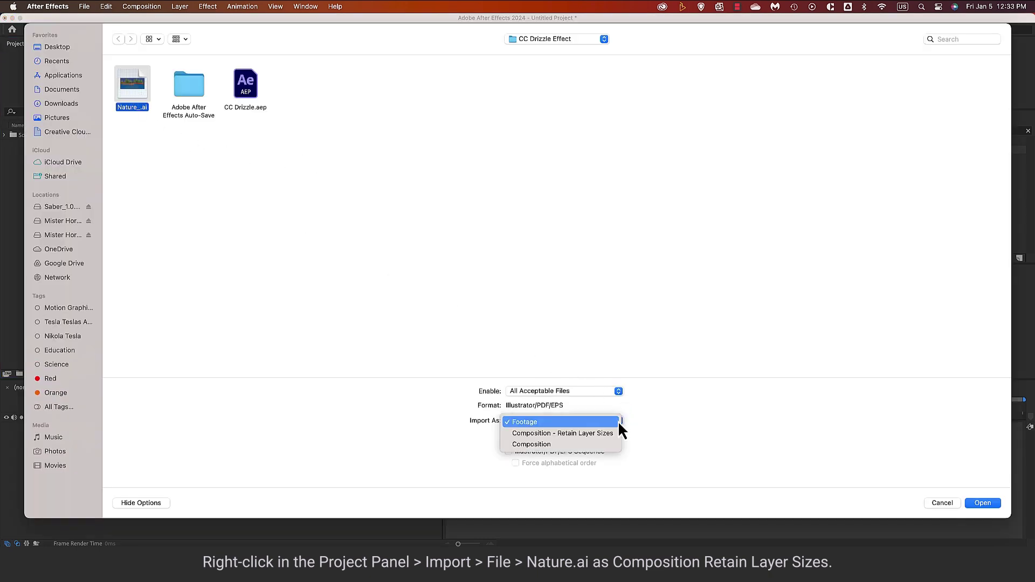
click(585, 433)
click(978, 504)
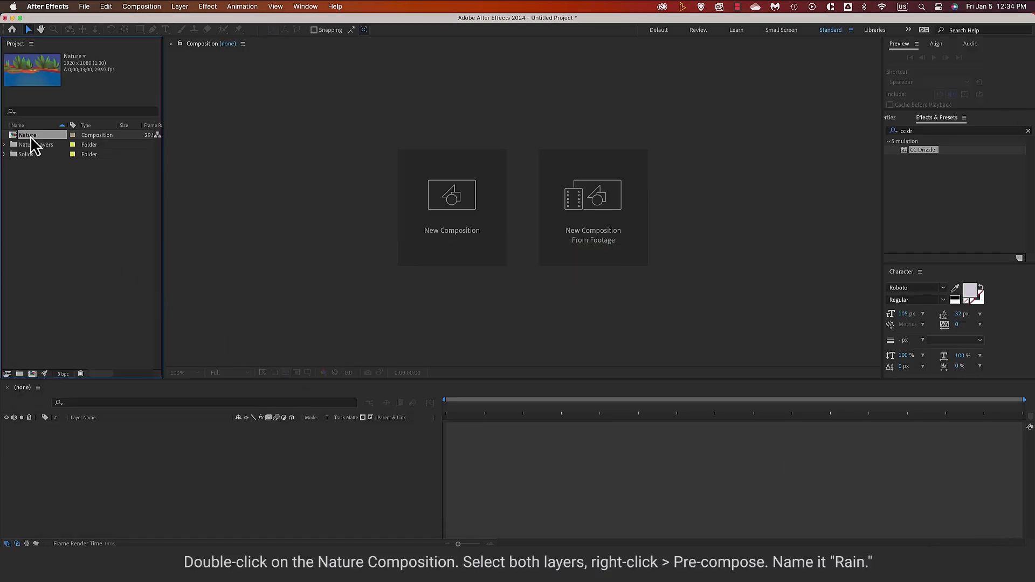
- Pre-compose the Water and Nature layers into a comp named Rain, moving all attributes
double_click(31, 139)
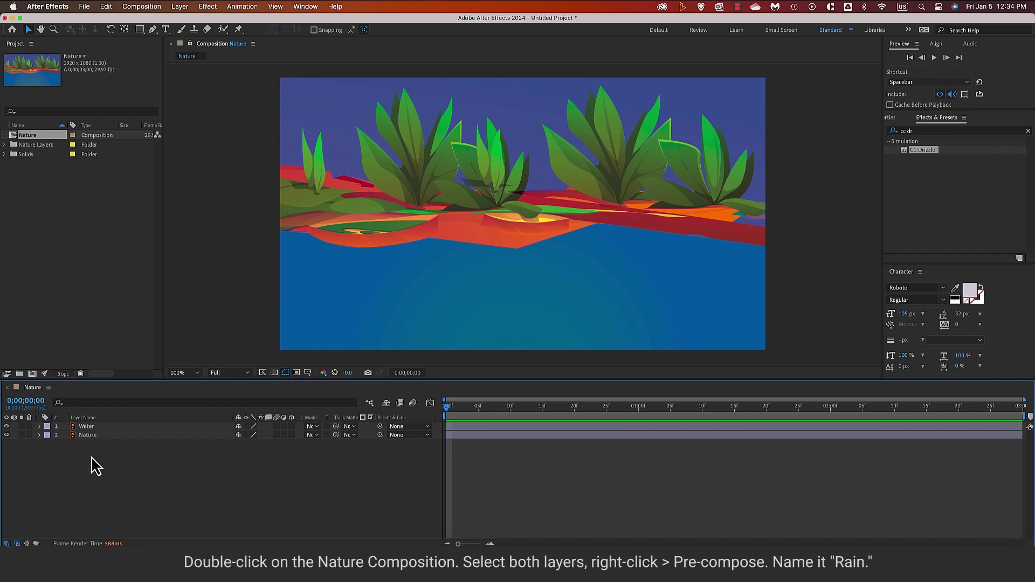
drag(91, 457, 110, 429)
right_click(110, 426)
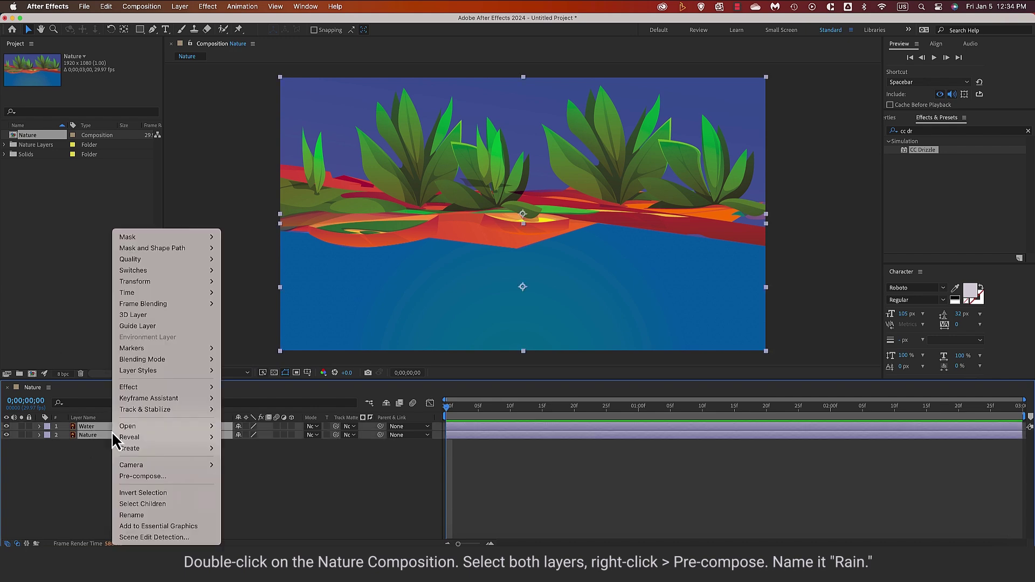
click(151, 477)
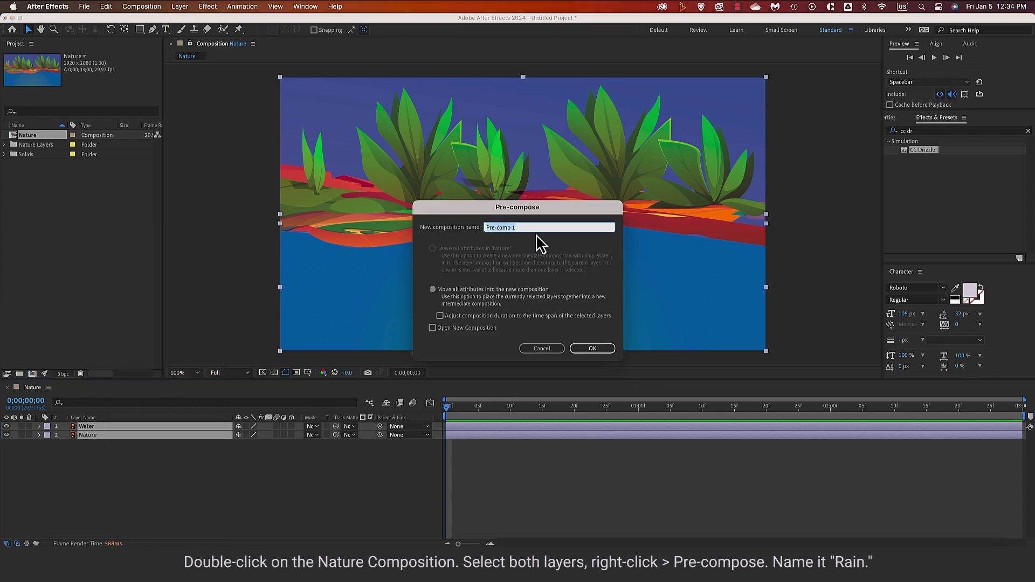
text(Rain)
click(433, 292)
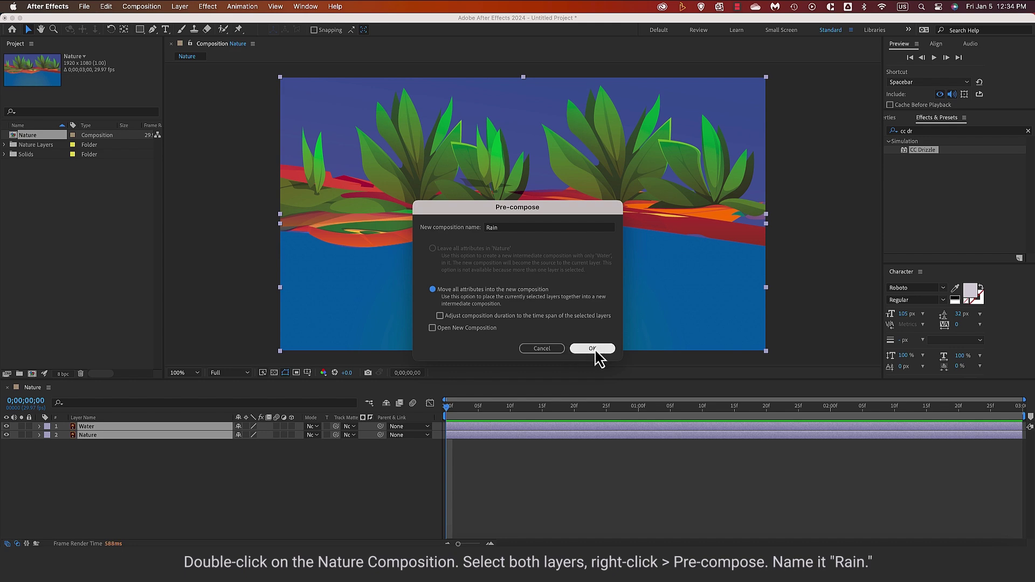
click(596, 350)
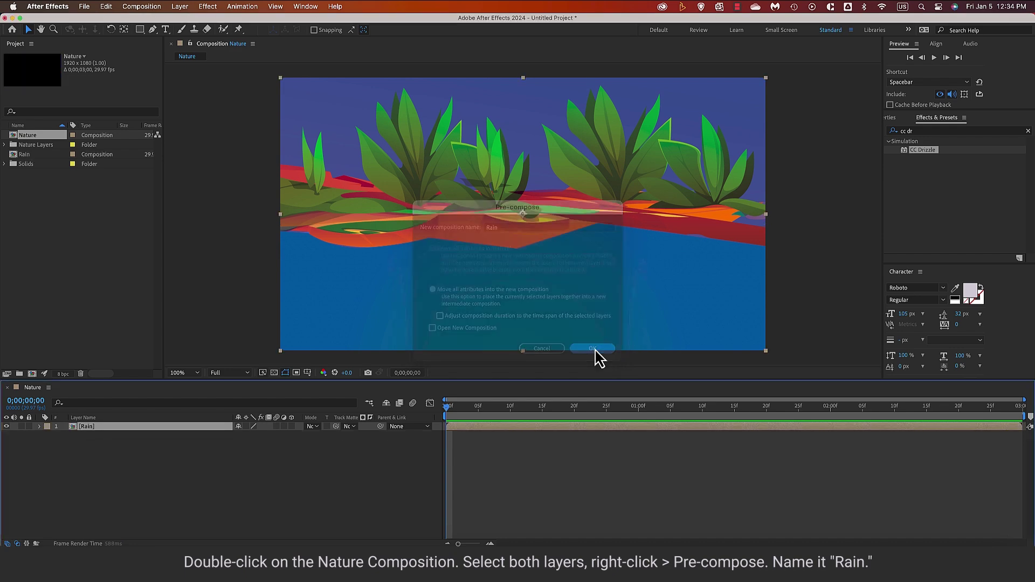
- Find CC Rainfall in Effects & Presets and apply it to the Rain layer
click(921, 131)
key(BackSpace)
key(BackSpace)
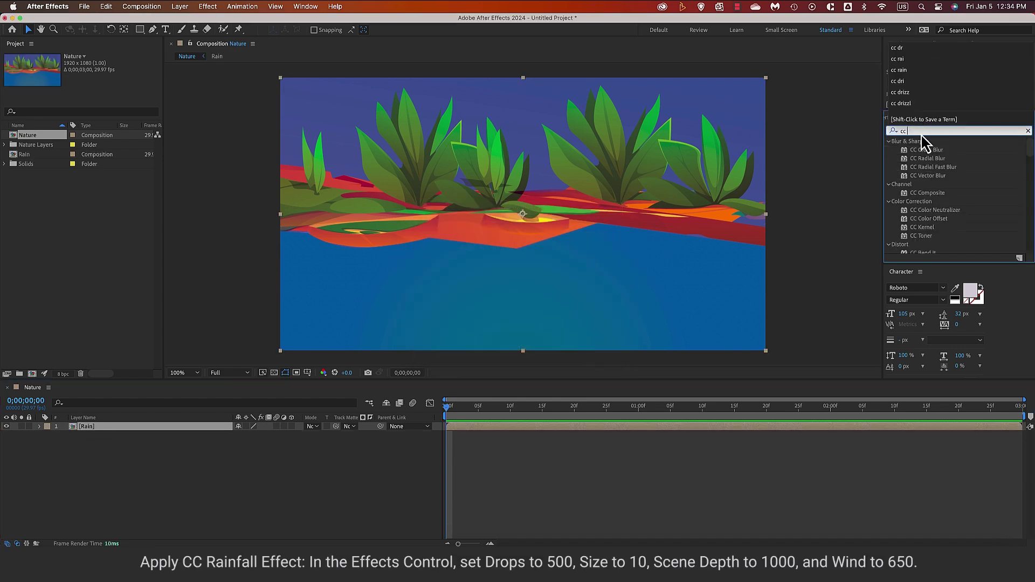
text( rai)
drag(926, 149, 458, 249)
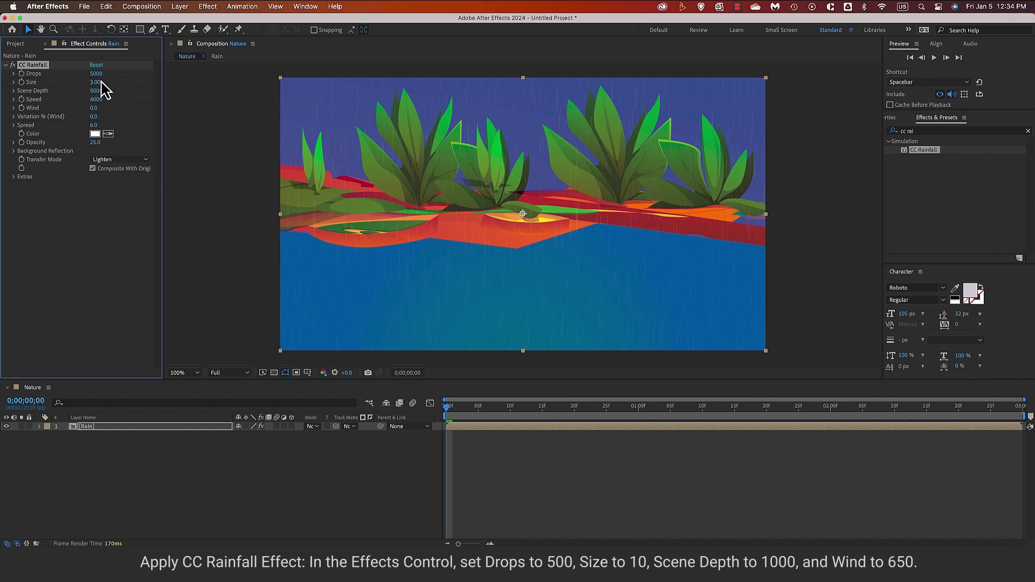
- Set Drops 500, Size 10, Scene Depth 1000 and Wind 650, then preview the rain
click(97, 74)
click(95, 82)
text(10)
click(96, 91)
text(1000)
key(Return)
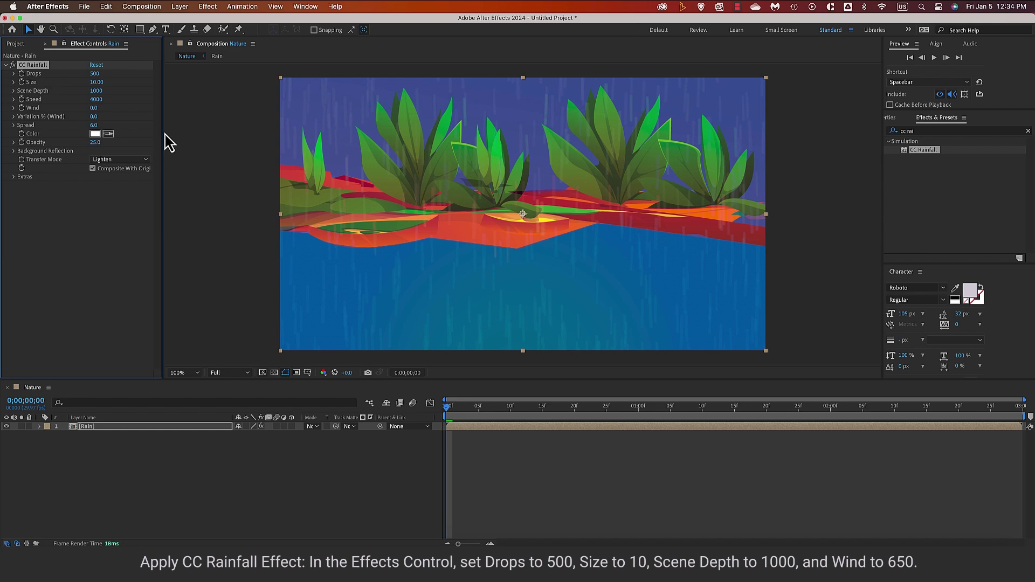
click(93, 109)
key(Return)
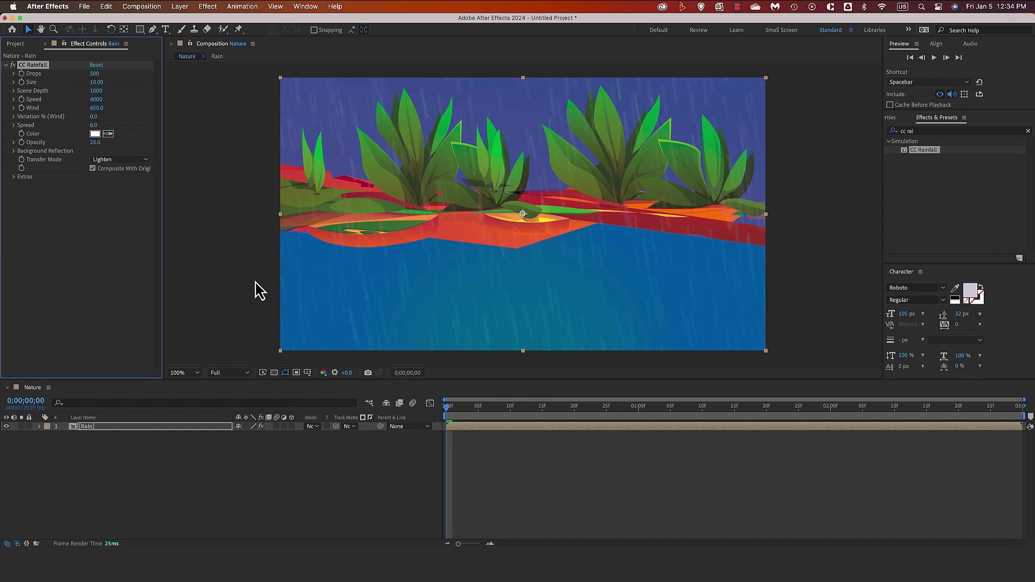
key(space)
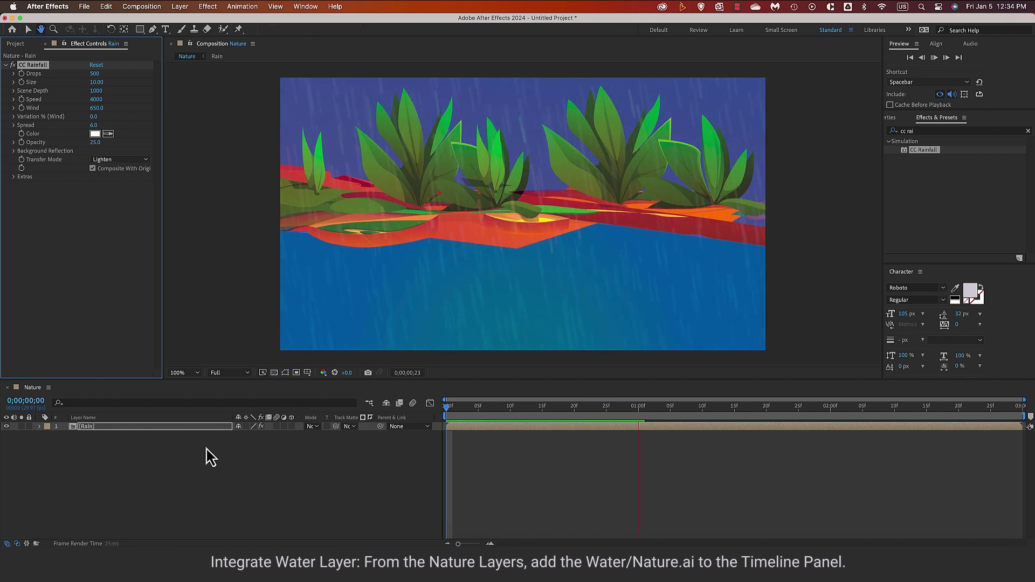
- Add the Water/Nature_.ai artwork to the Nature comp and move it down over the water
click(135, 429)
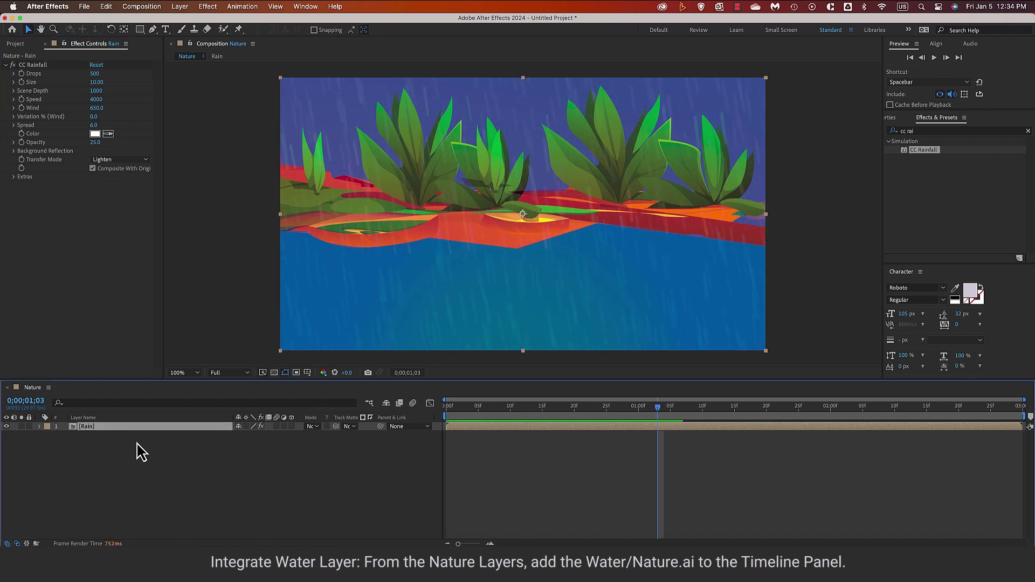
click(16, 44)
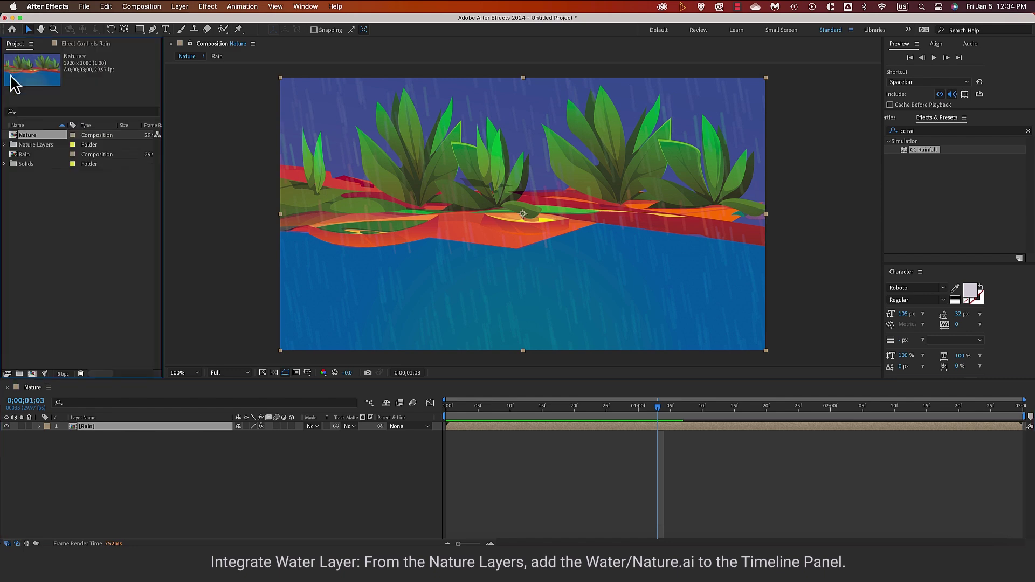
click(5, 145)
drag(38, 163, 110, 430)
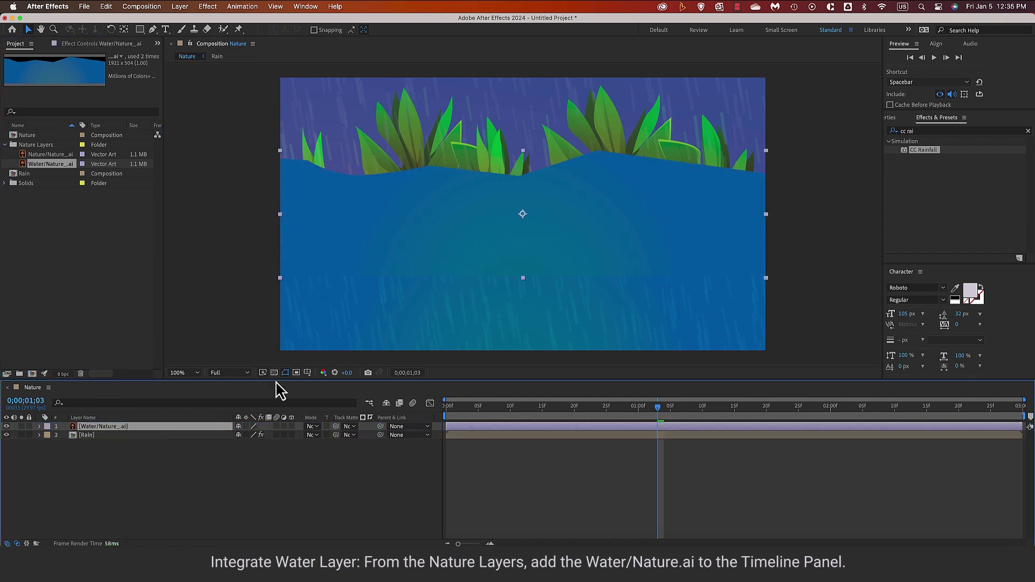
drag(371, 239, 371, 310)
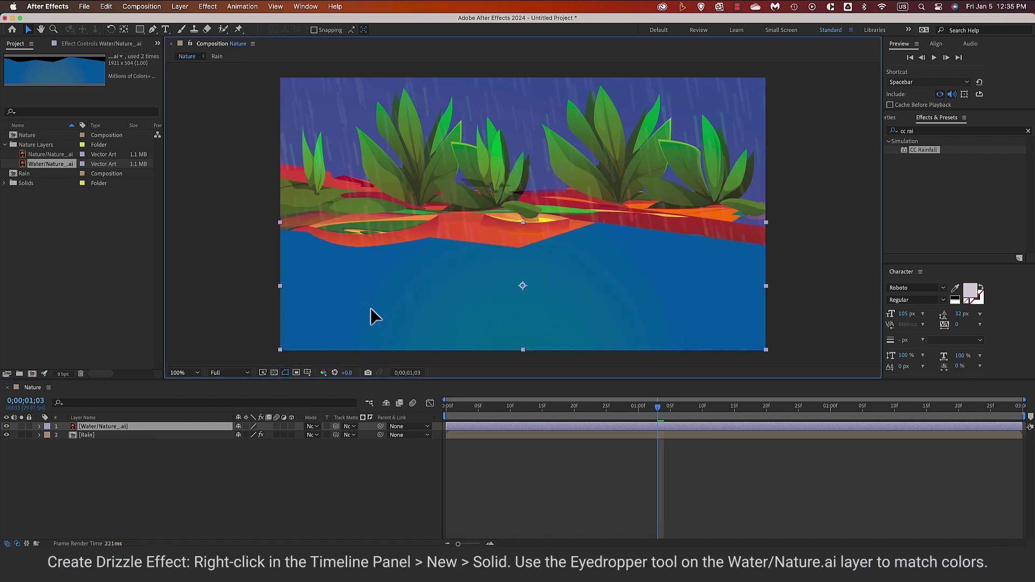
- Create a full-frame solid using the water's blue sampled with the eyedropper
click(162, 454)
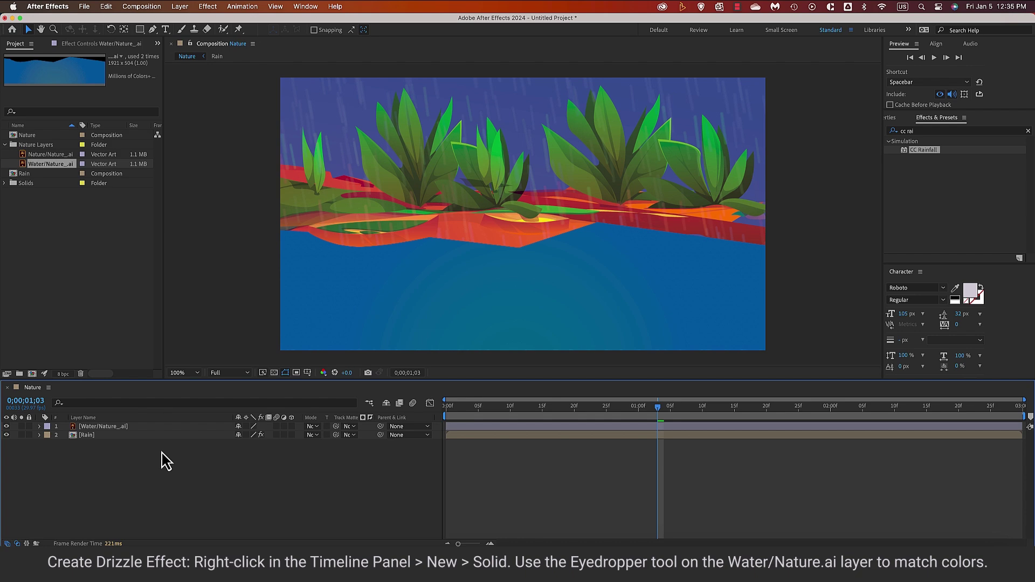
right_click(194, 493)
mouse_move(212, 415)
click(336, 435)
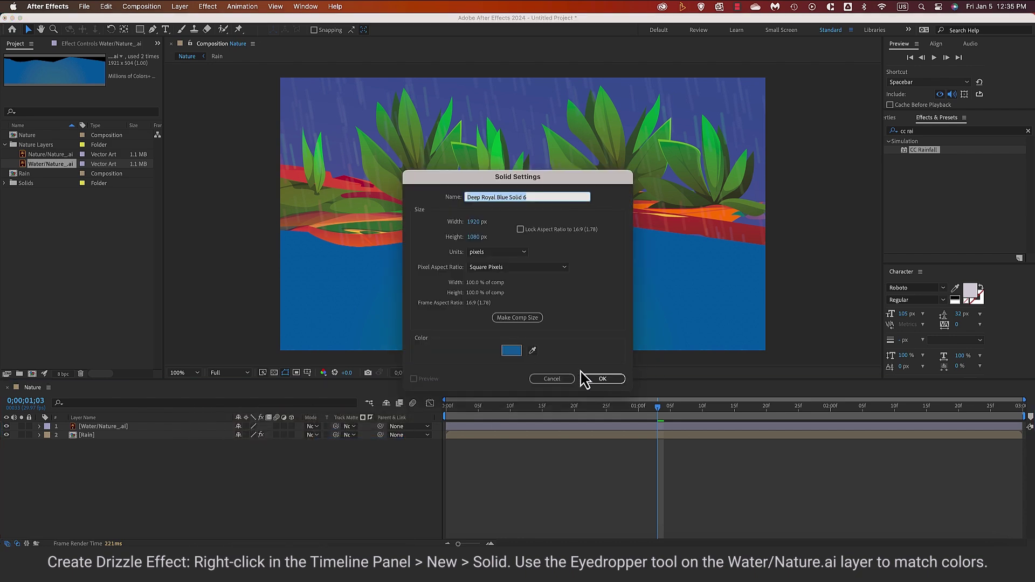
click(532, 351)
click(682, 319)
click(602, 379)
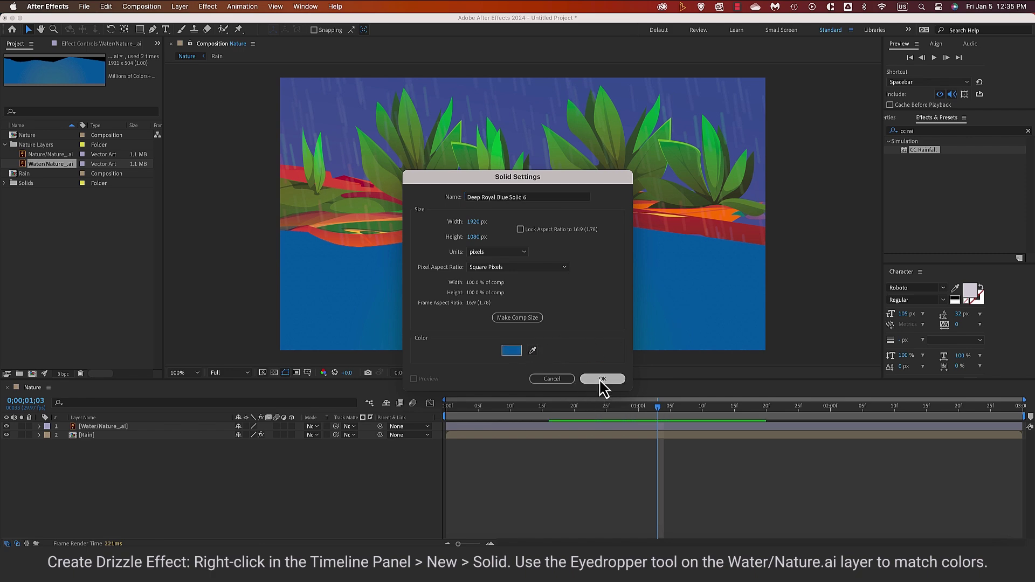
click(934, 131)
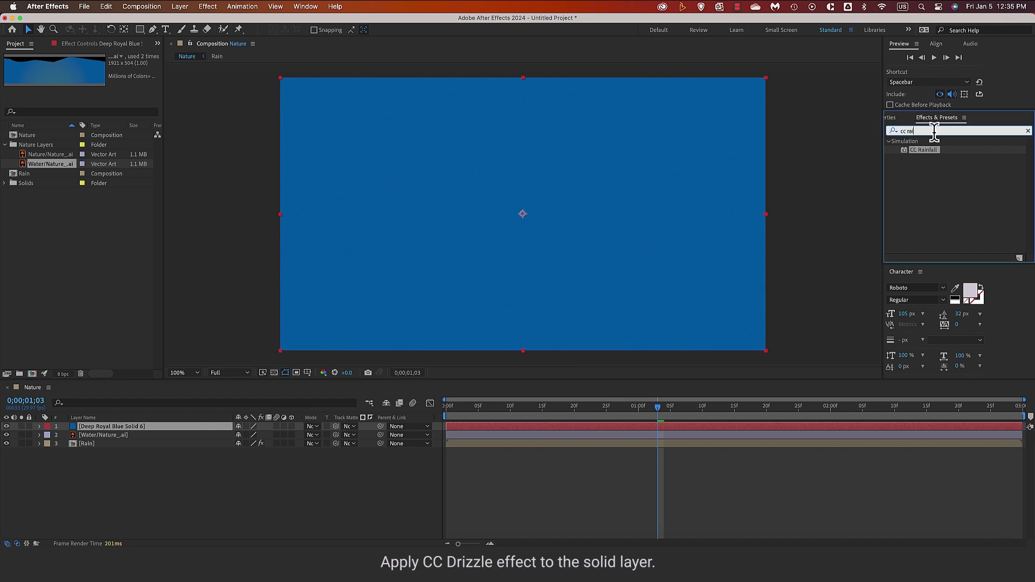
- Apply CC Drizzle to the Deep Royal Blue solid and start entering Drip Rate 3.1
key(BackSpace)
key(BackSpace)
key(BackSpace)
text(drizz)
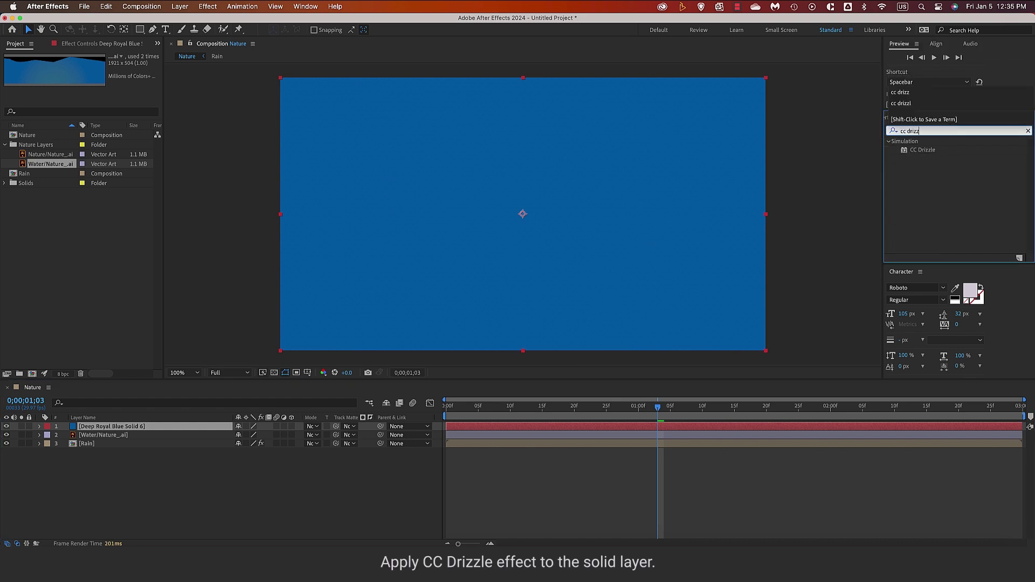
drag(928, 153, 502, 222)
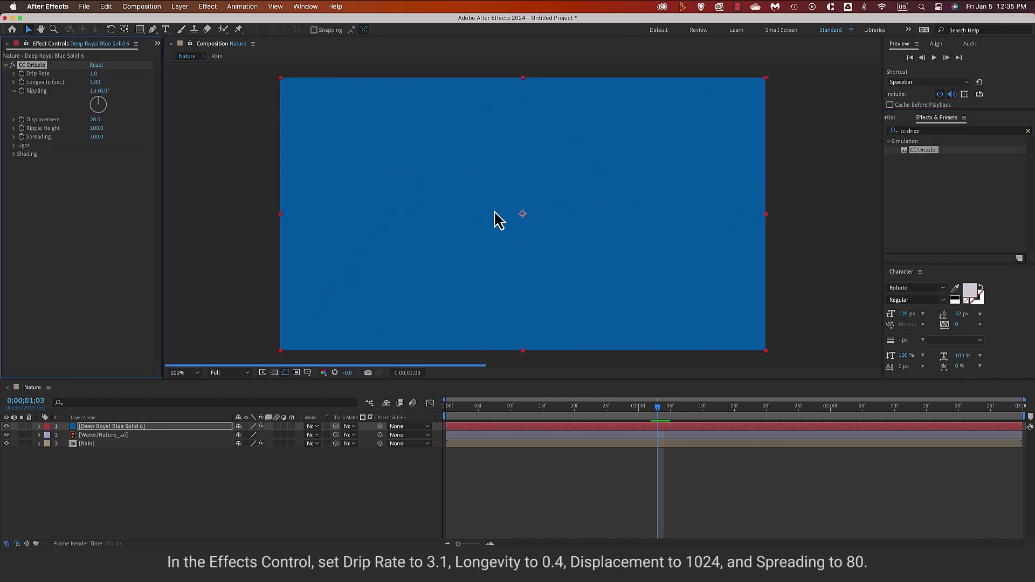
click(94, 74)
text(3.1)
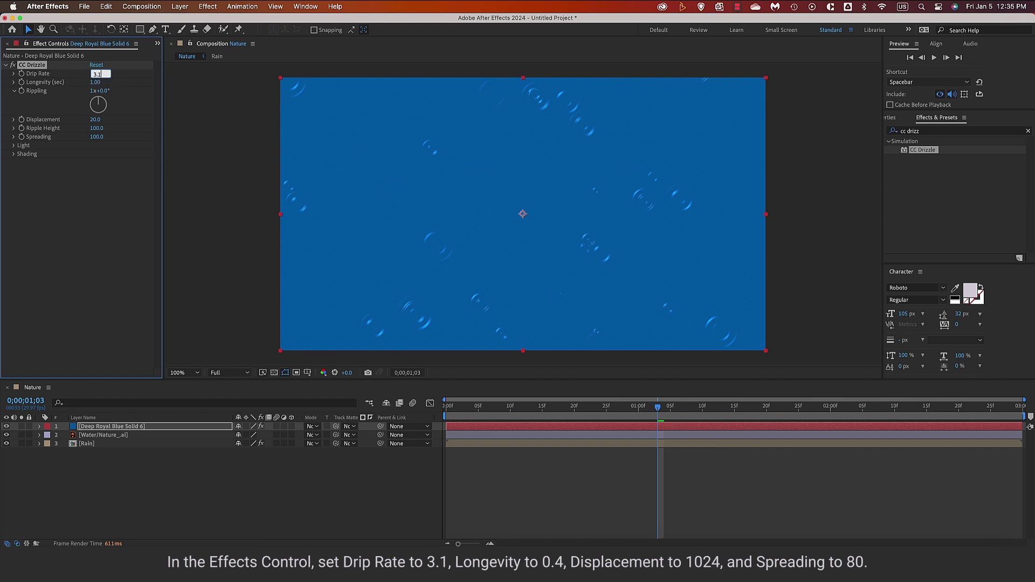
- Set CC Drizzle to Drip Rate 3.1, Longevity 0.4, Displacement 1024 and Spreading 80
key(Return)
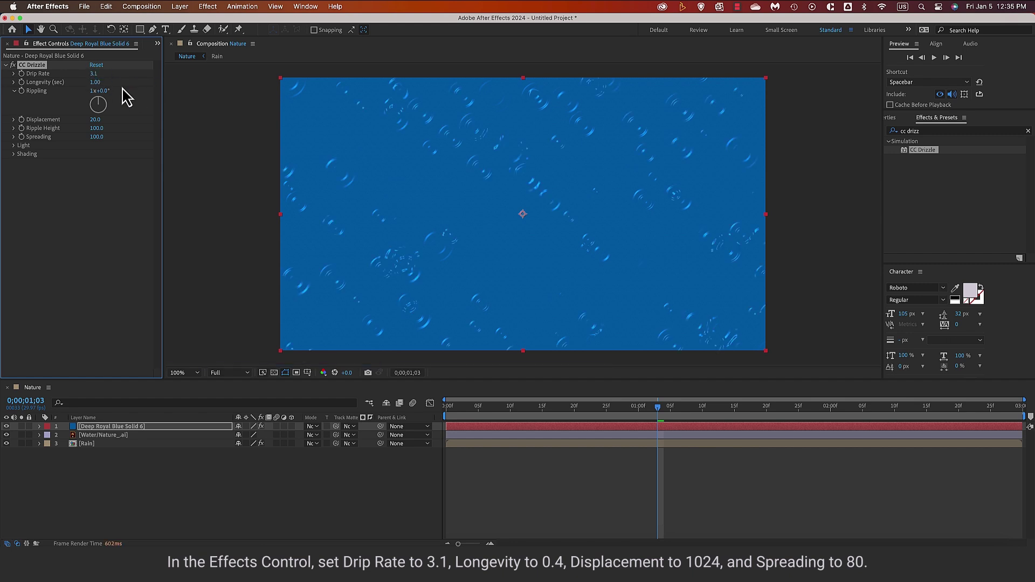
click(95, 82)
text(0.4)
key(Return)
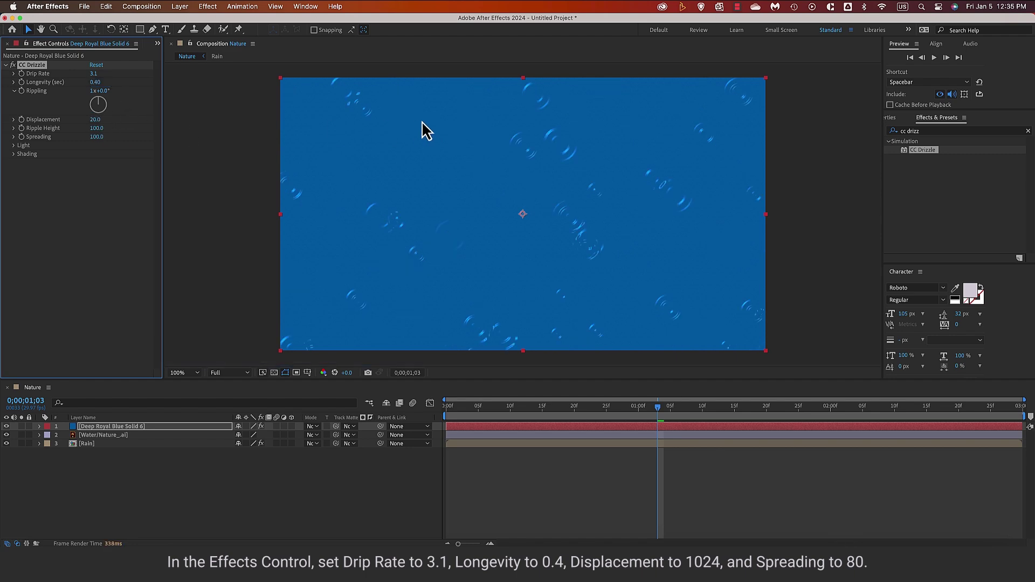
click(96, 120)
text(1024)
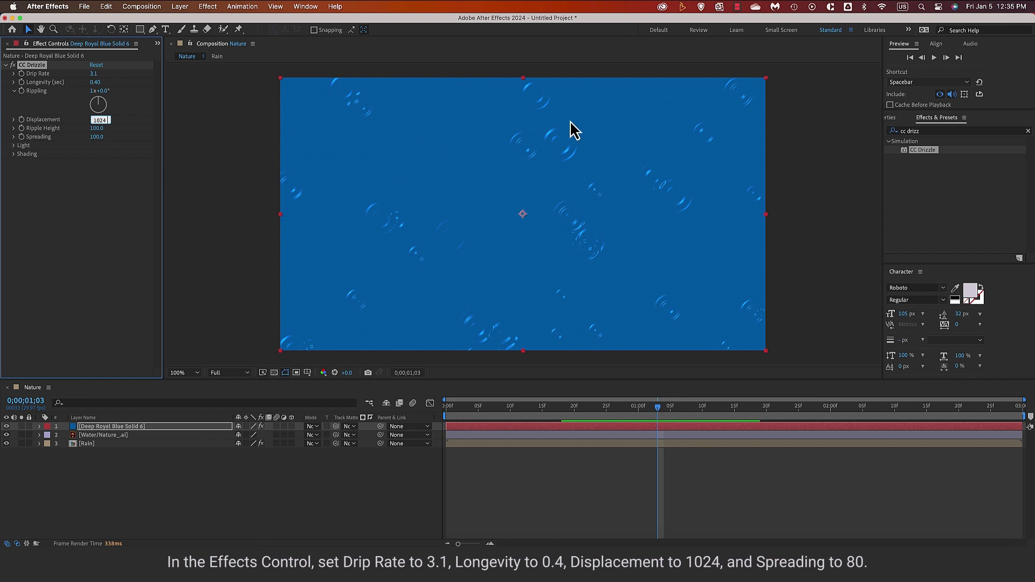
key(Return)
click(96, 138)
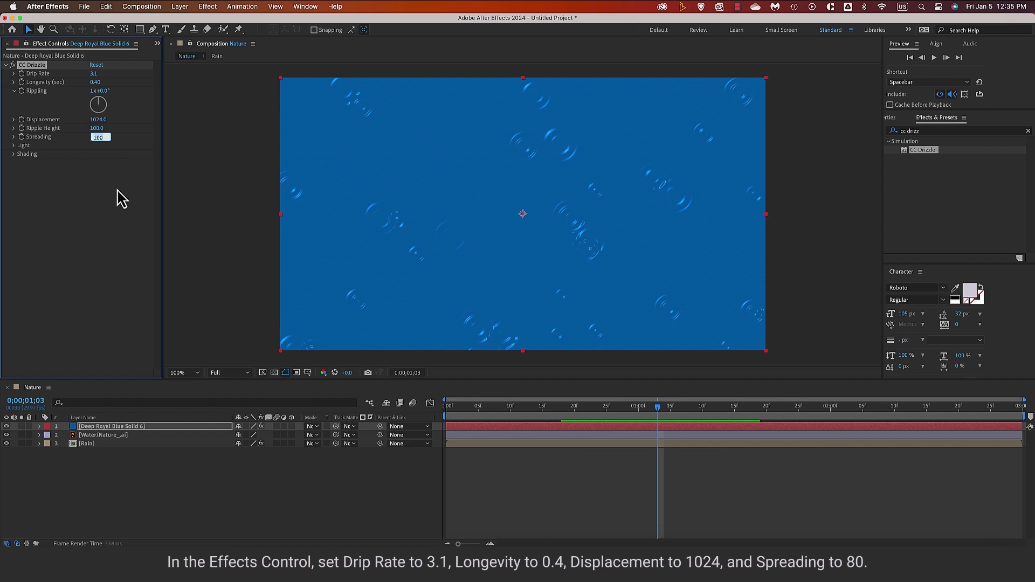
text(80)
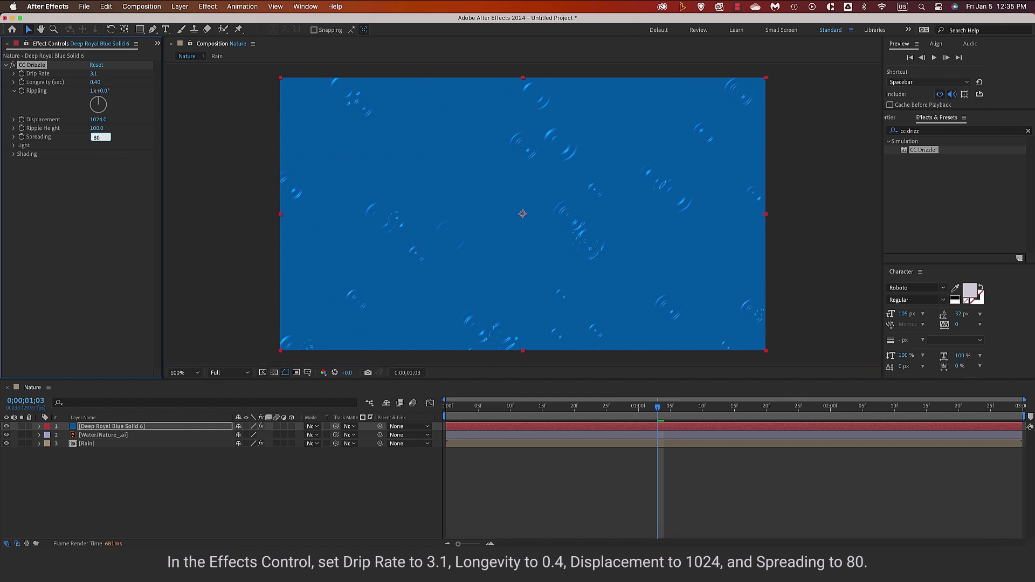
key(Return)
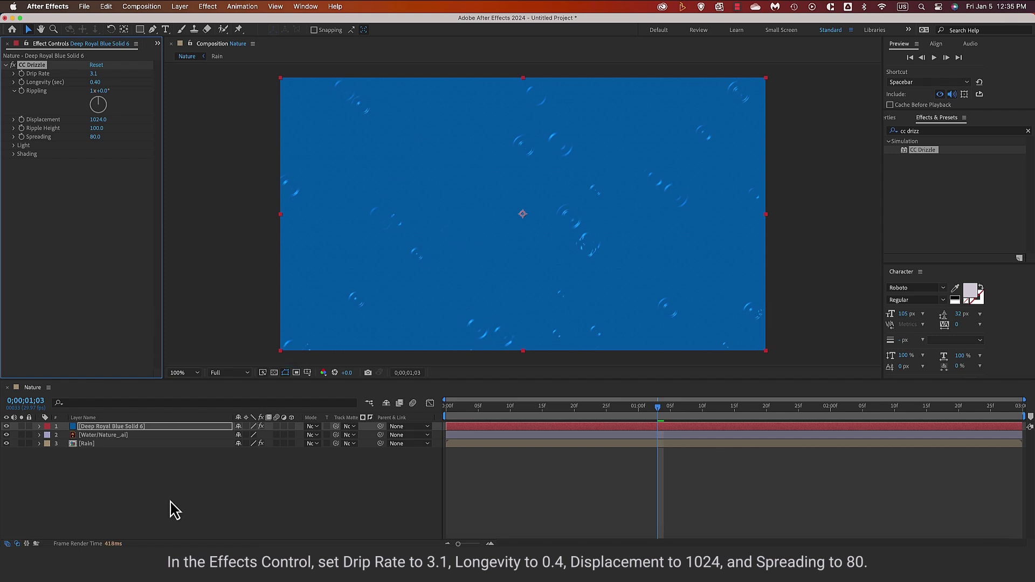
click(159, 430)
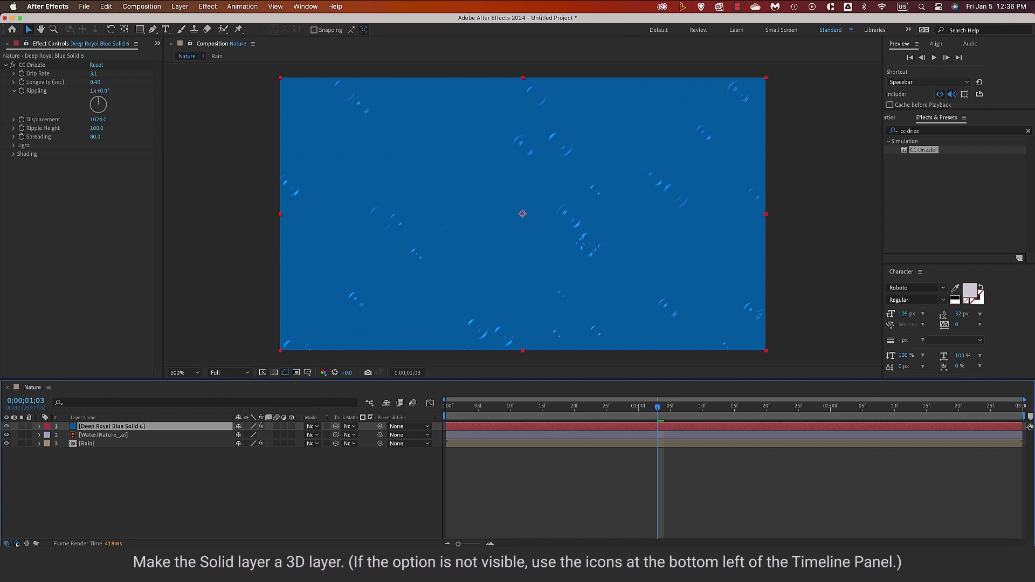
- Show the layer switches, enable 3D on the Deep Royal Blue solid, and reveal its rotation
click(17, 543)
click(7, 544)
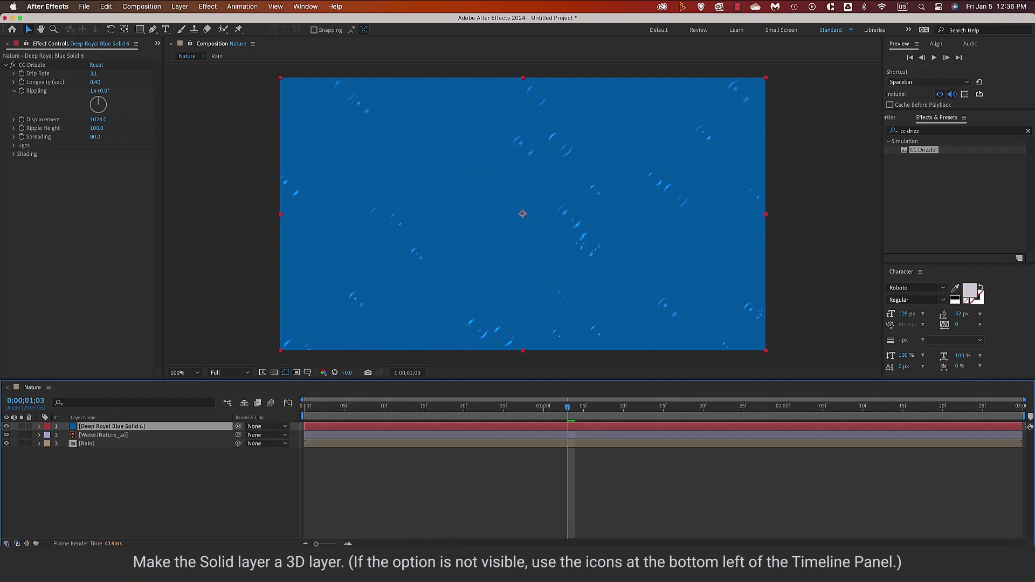
click(7, 543)
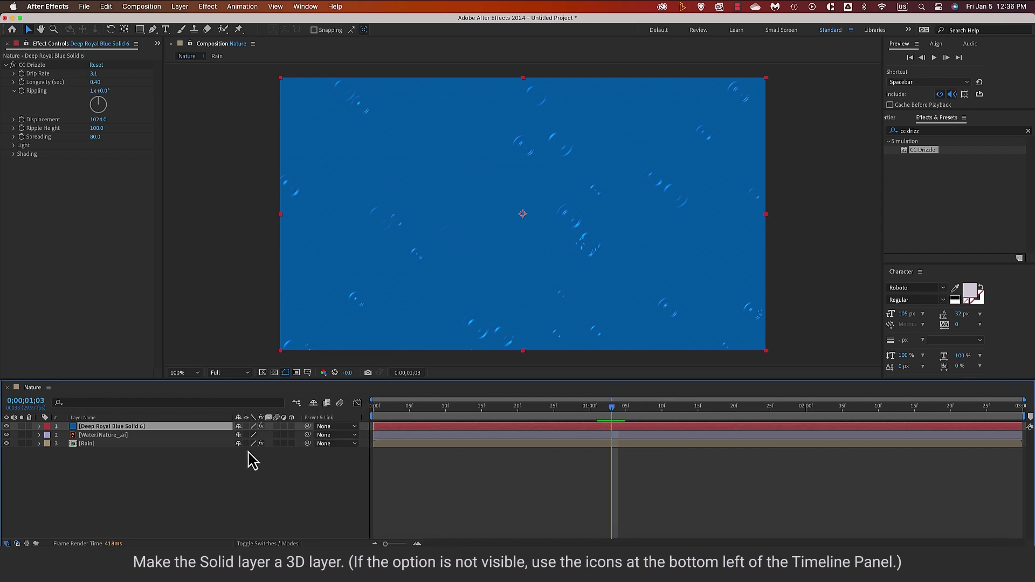
click(291, 426)
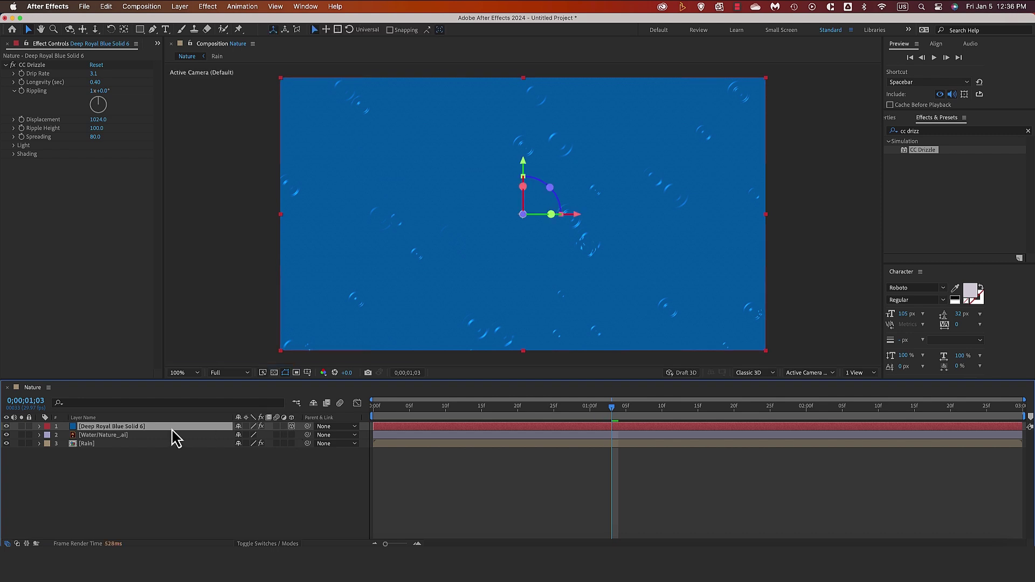
key(r)
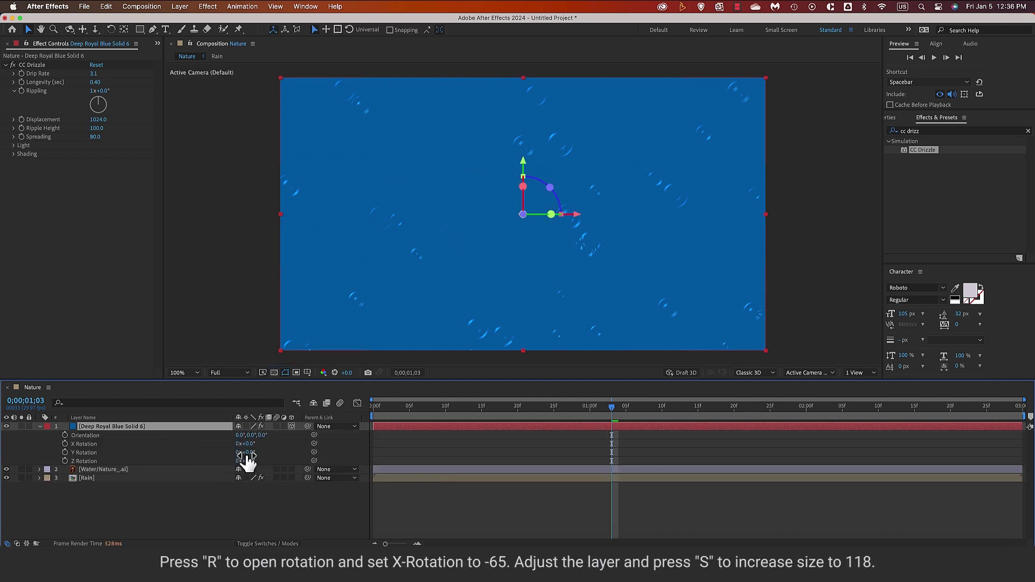
- Tilt the solid to -65° X Rotation and drag it lower in the frame
click(249, 443)
text(-65)
key(Return)
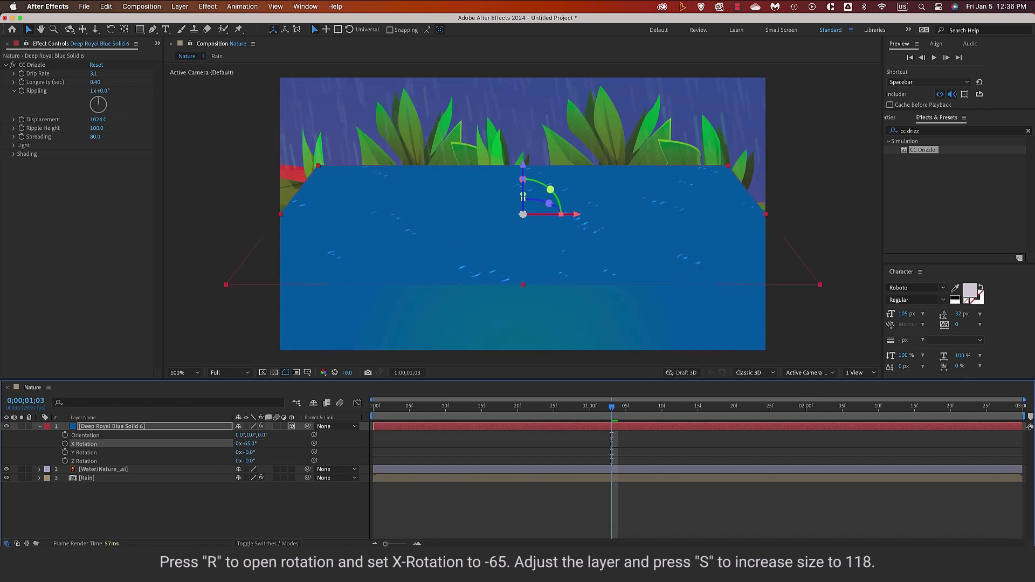
drag(432, 252, 430, 305)
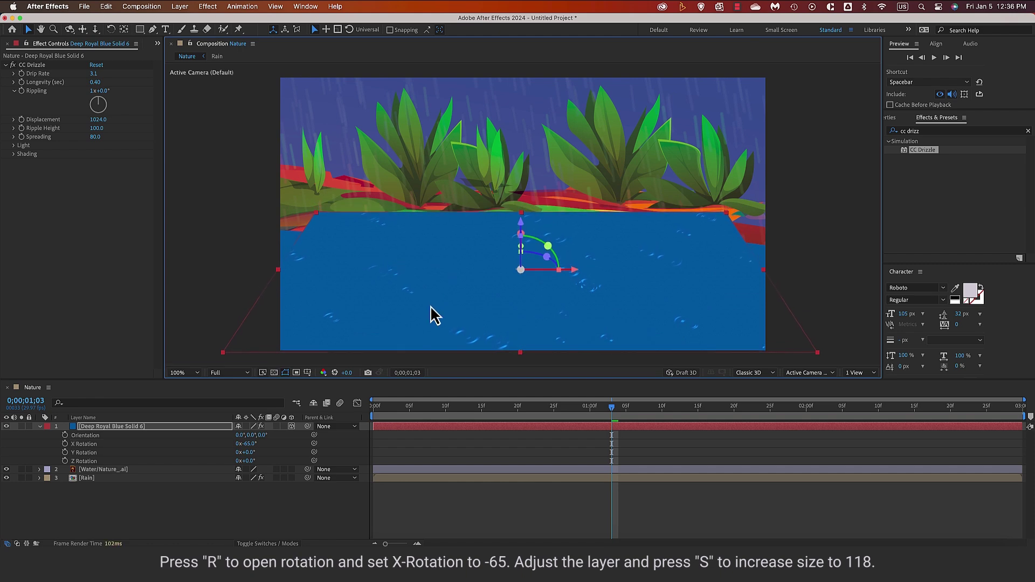
click(155, 428)
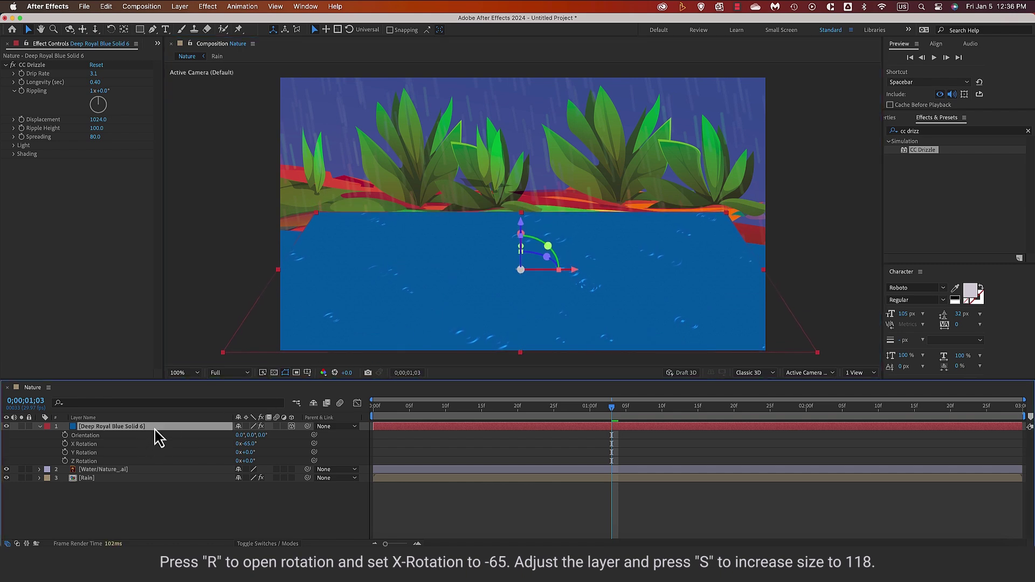
key(s)
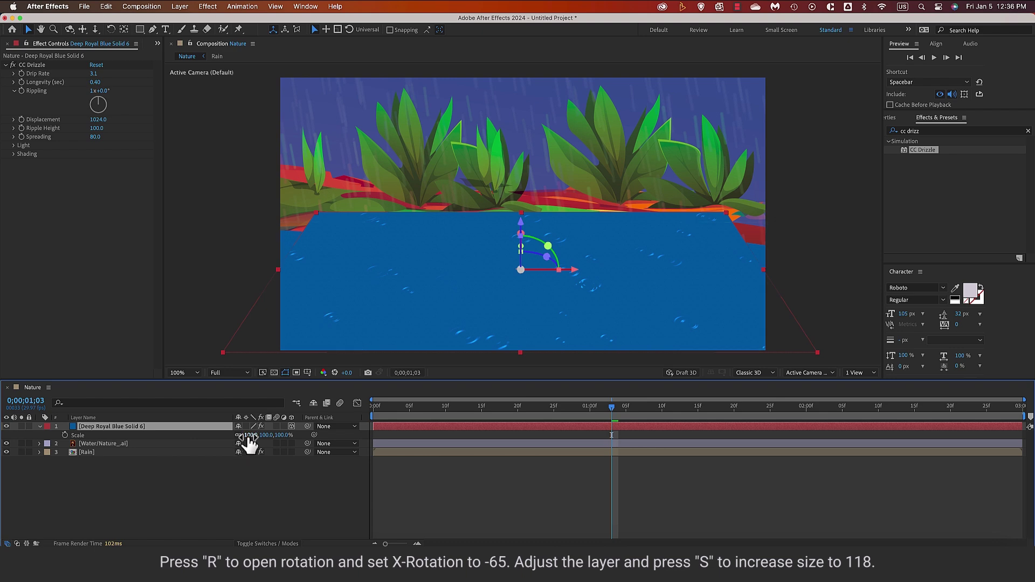
- Scrub the blue solid's Scale from about 111% up to 118%
drag(249, 436, 253, 437)
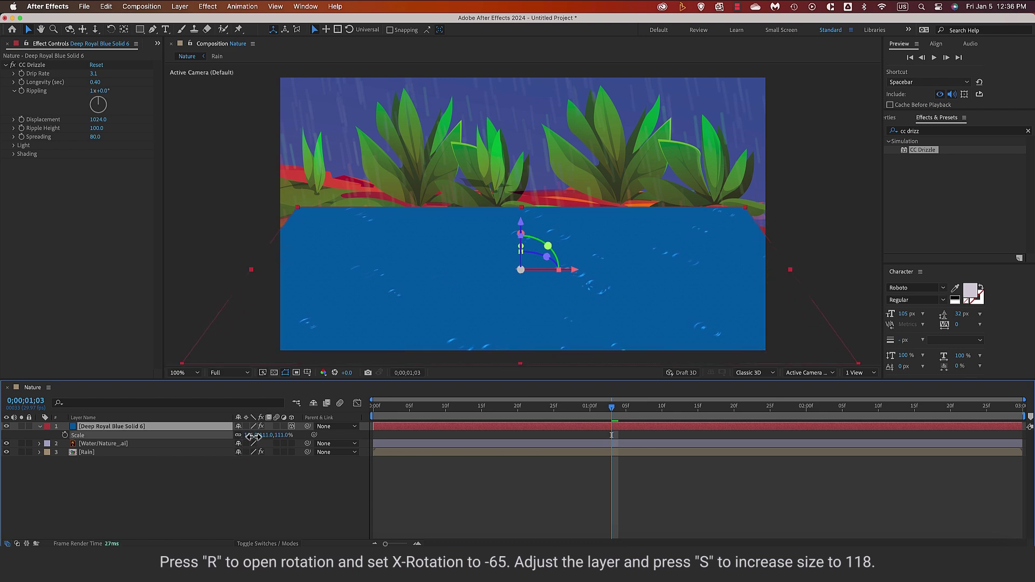
drag(253, 436, 258, 435)
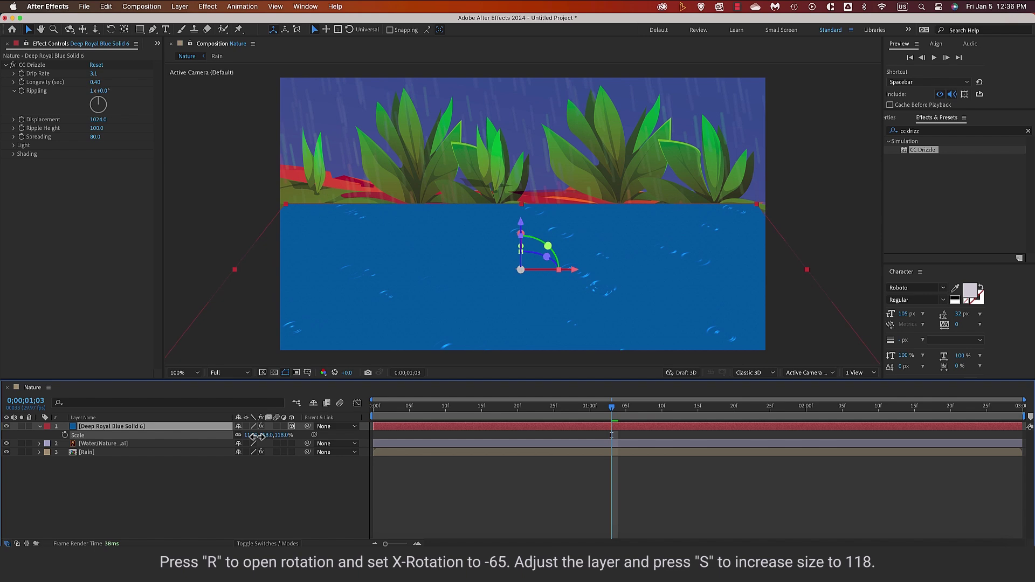
click(135, 428)
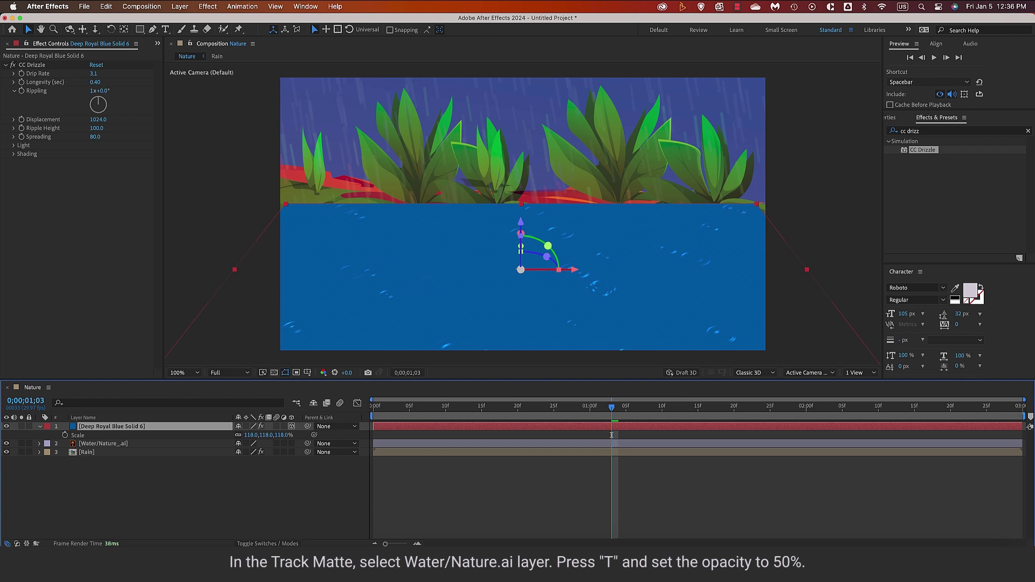
- Matte the blue drizzle solid with the Water/Nature_.ai layer and reveal its Opacity property
click(17, 543)
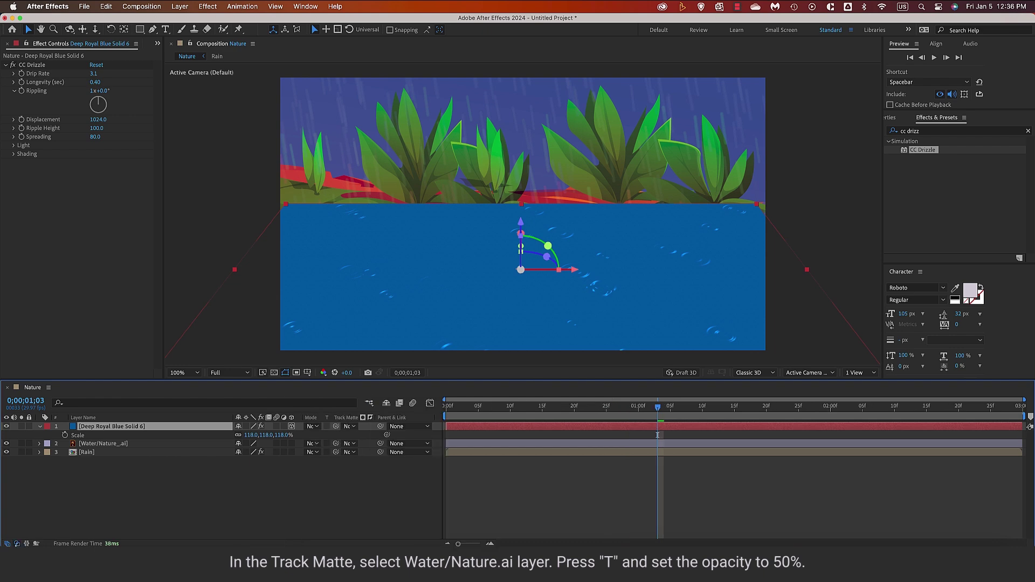
click(349, 426)
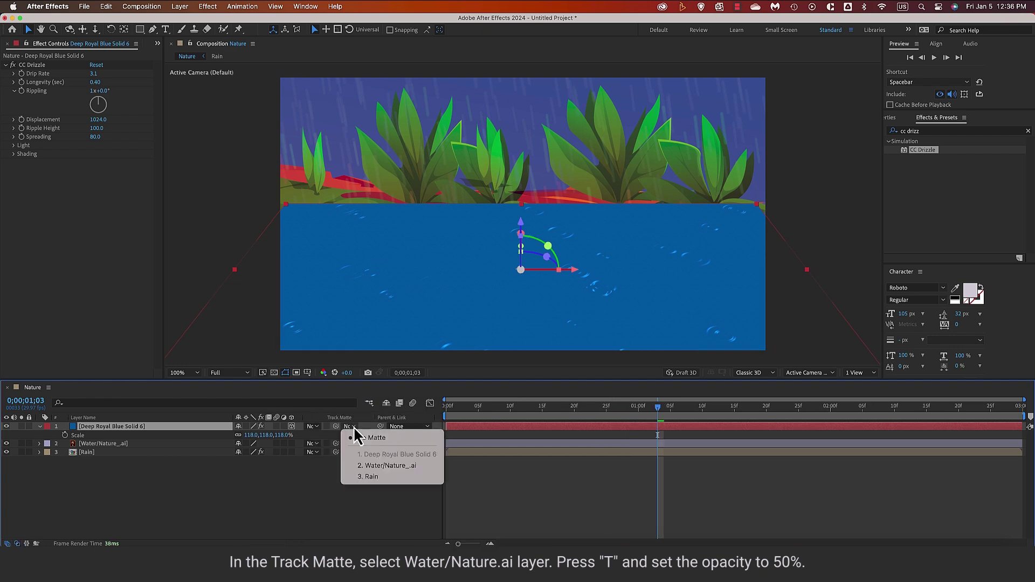
click(383, 467)
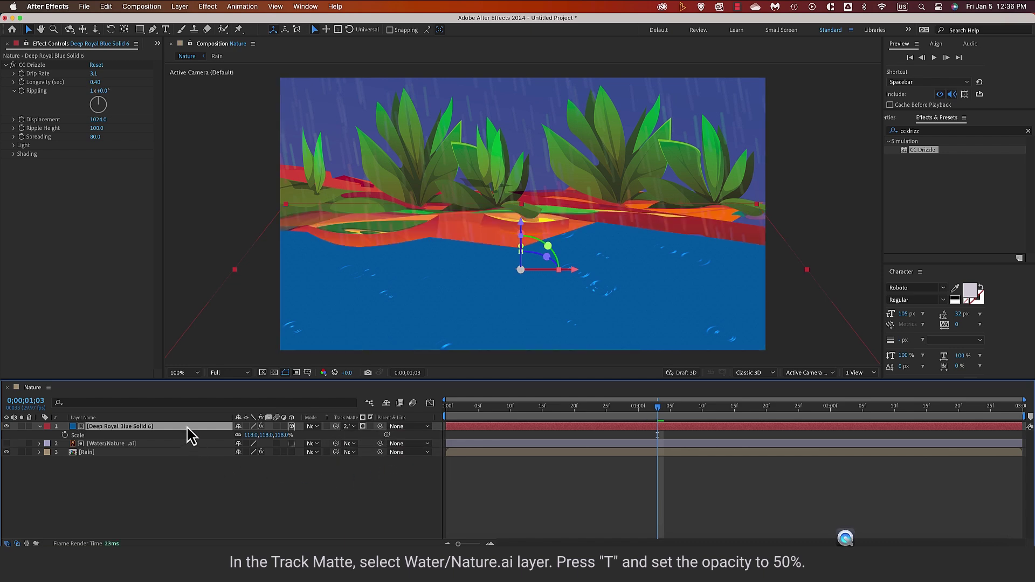
key(t)
- Lower the blue drizzle solid's Opacity from 100% to 50%
click(237, 435)
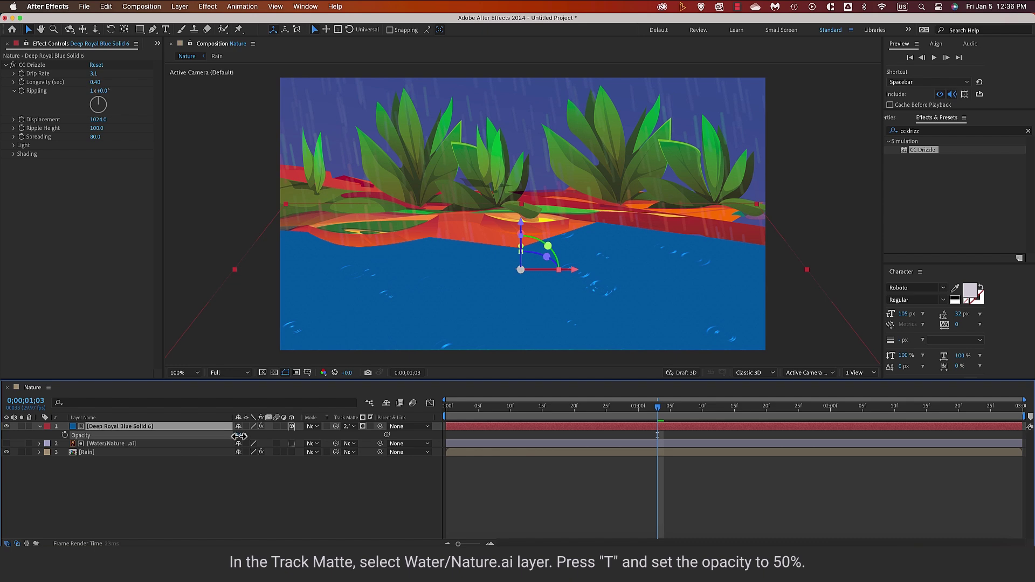
drag(239, 435, 237, 436)
click(241, 435)
text(50)
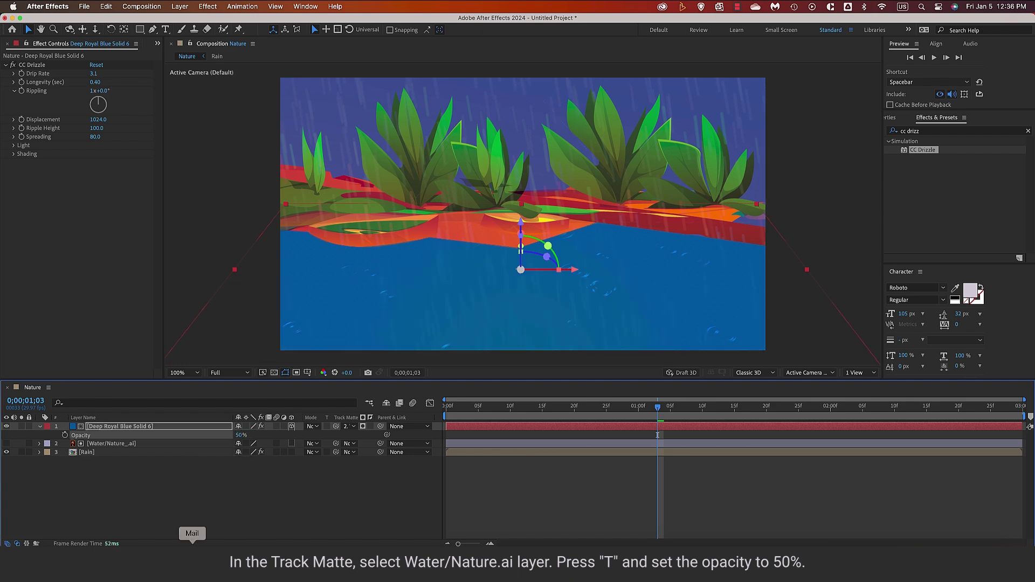
click(645, 413)
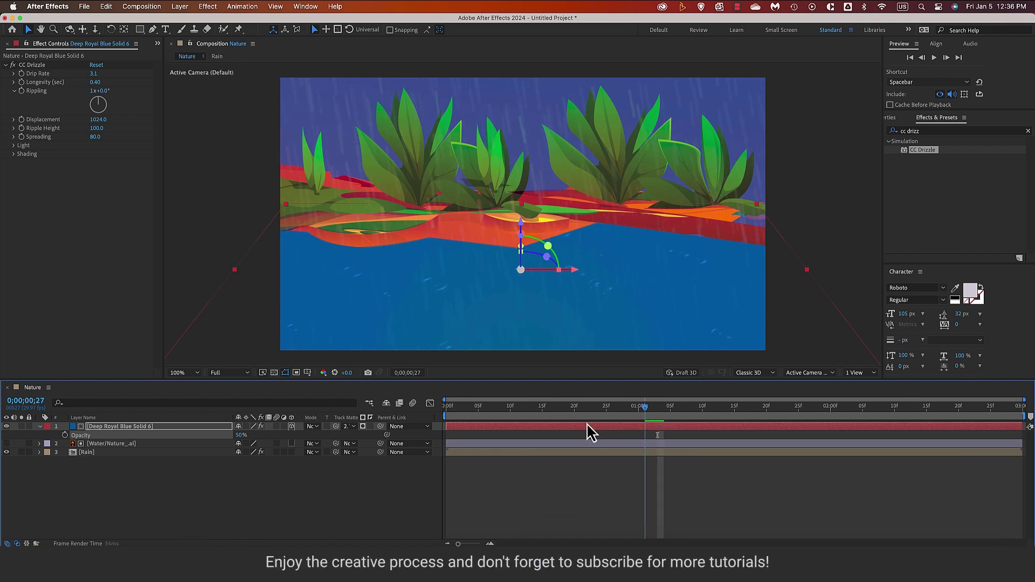
- Go to the start, collapse the solid layer, and preview the Nature composition's rain and ripples
key(Home)
click(264, 518)
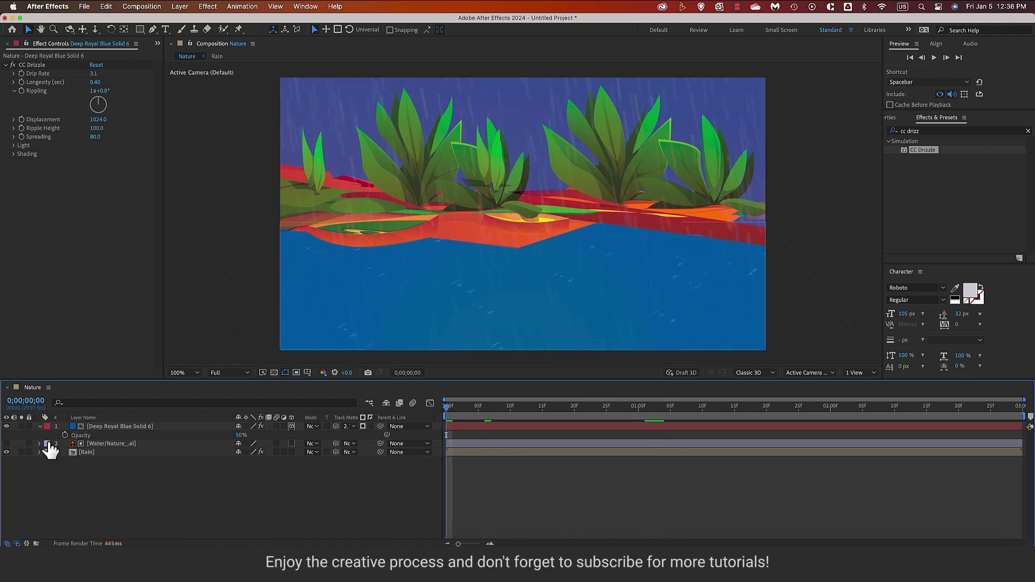
click(40, 427)
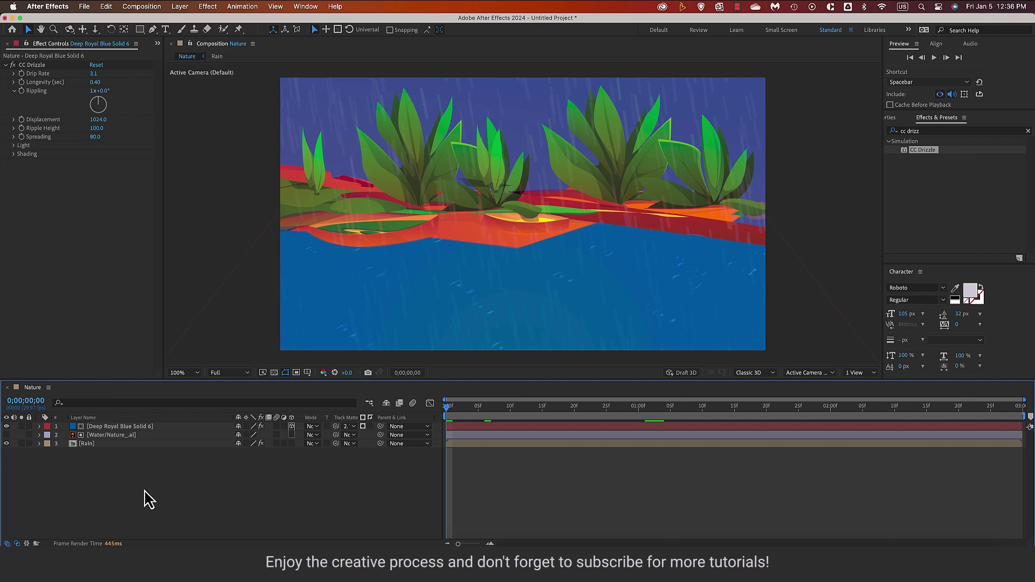
key(space)
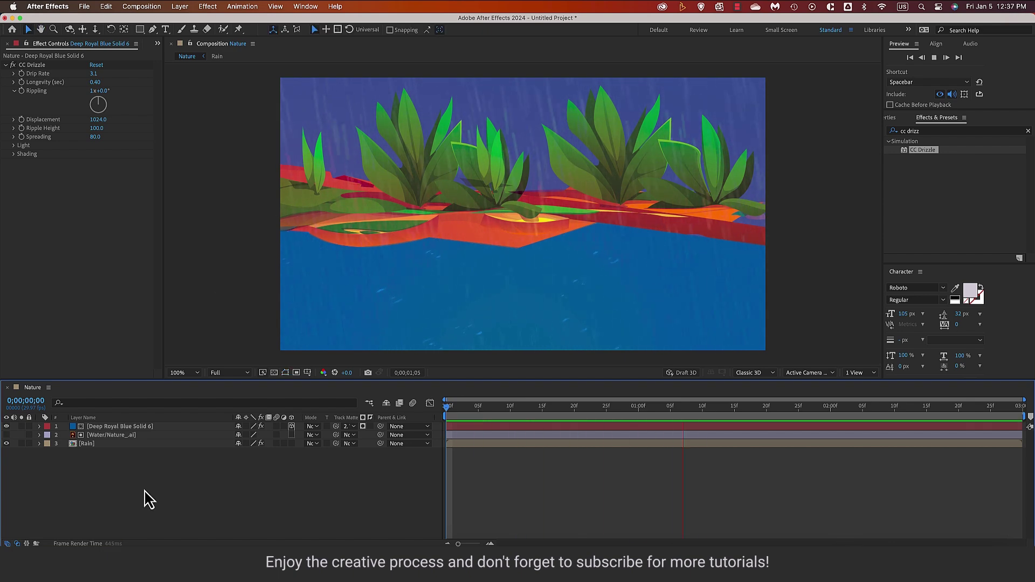